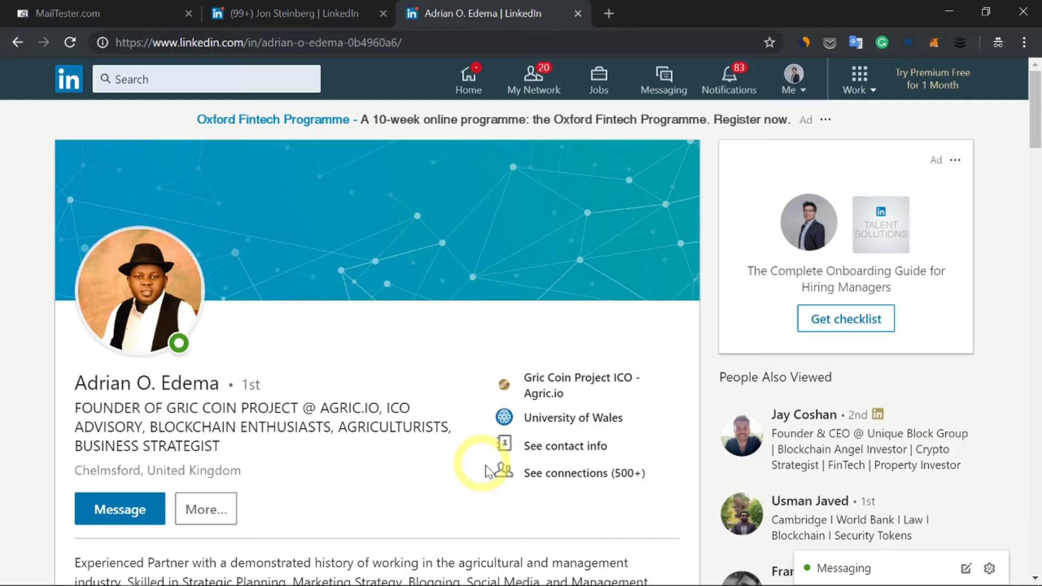
# Look over the contact's LinkedIn contact details and scroll through their profile.
pyautogui.click(576, 449)
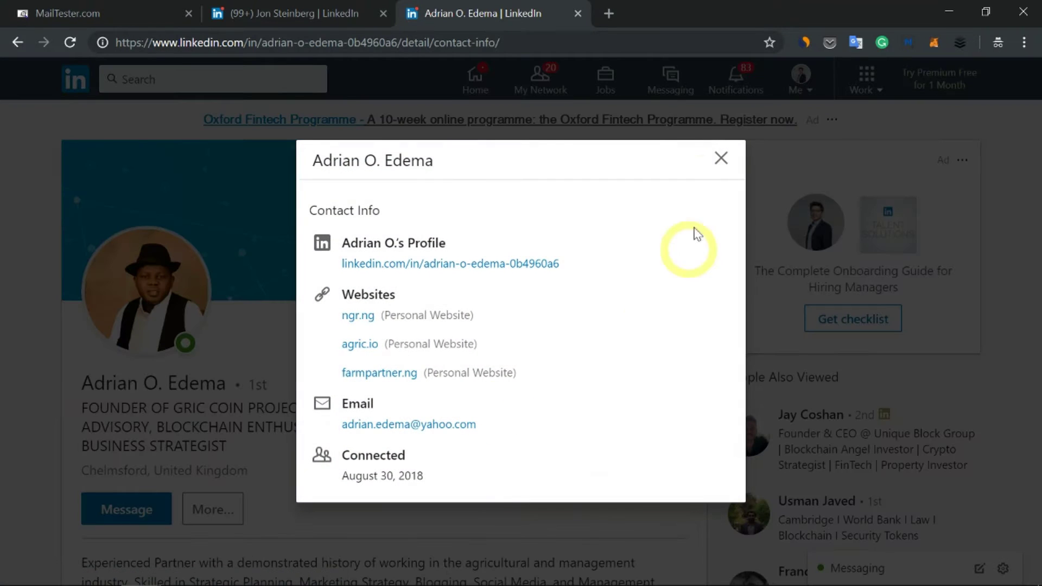
pyautogui.click(717, 157)
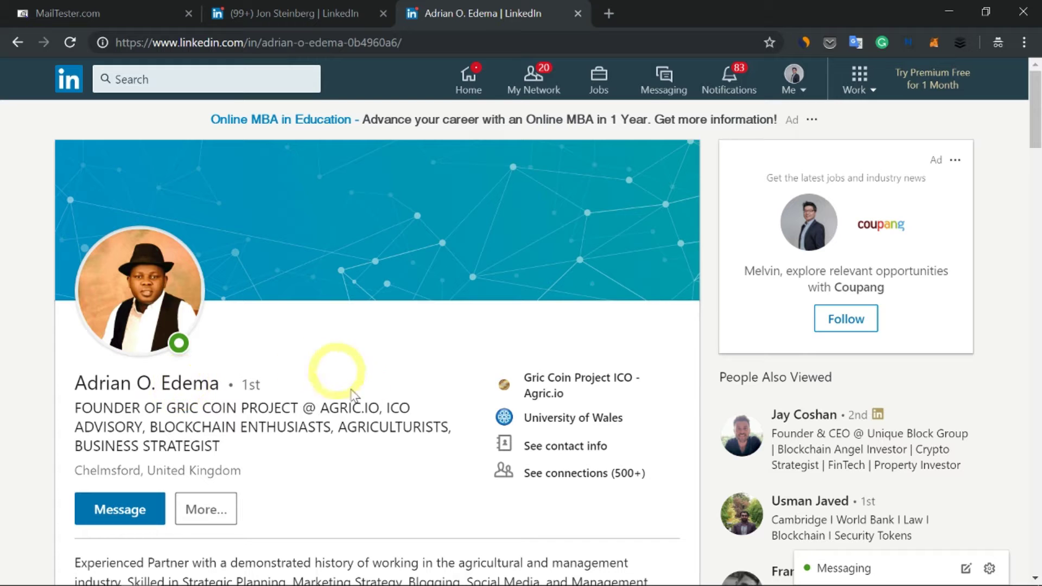
pyautogui.scroll(-20, 341, 364)
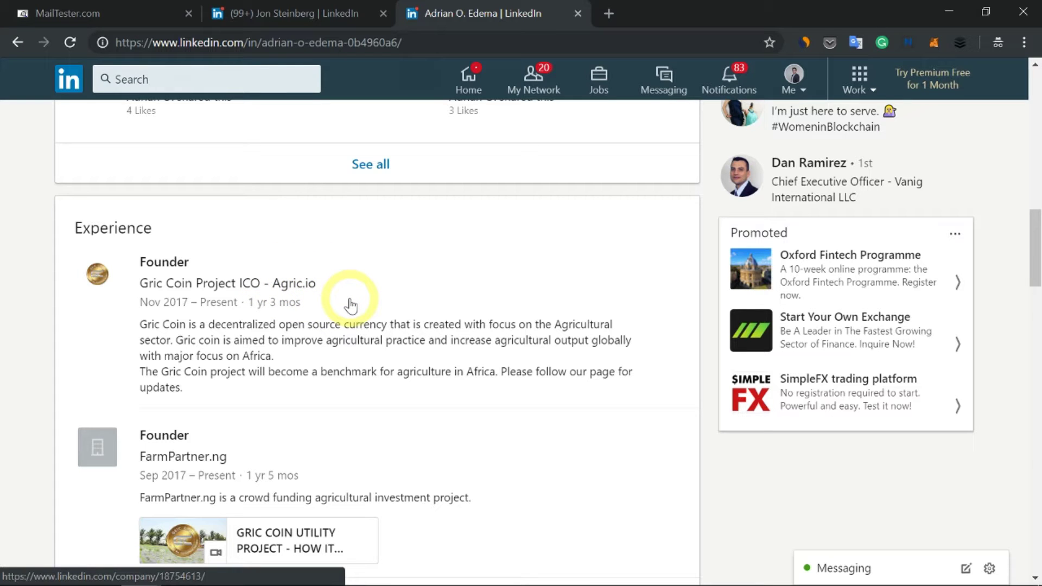
pyautogui.scroll(20, 350, 304)
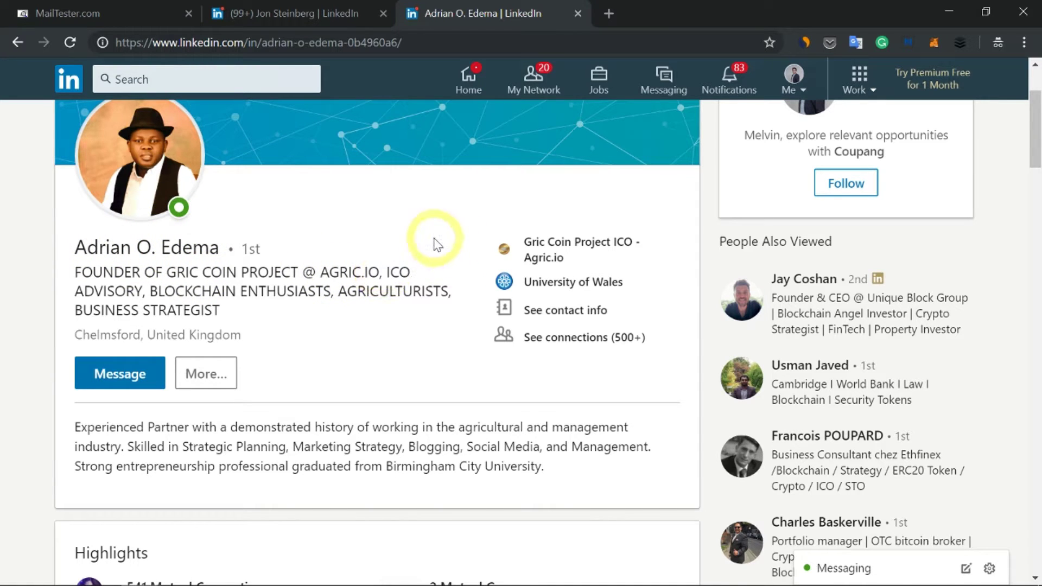
# Verify the guessed firstname.lastname address at agric.io on MailTester.com.
pyautogui.click(144, 13)
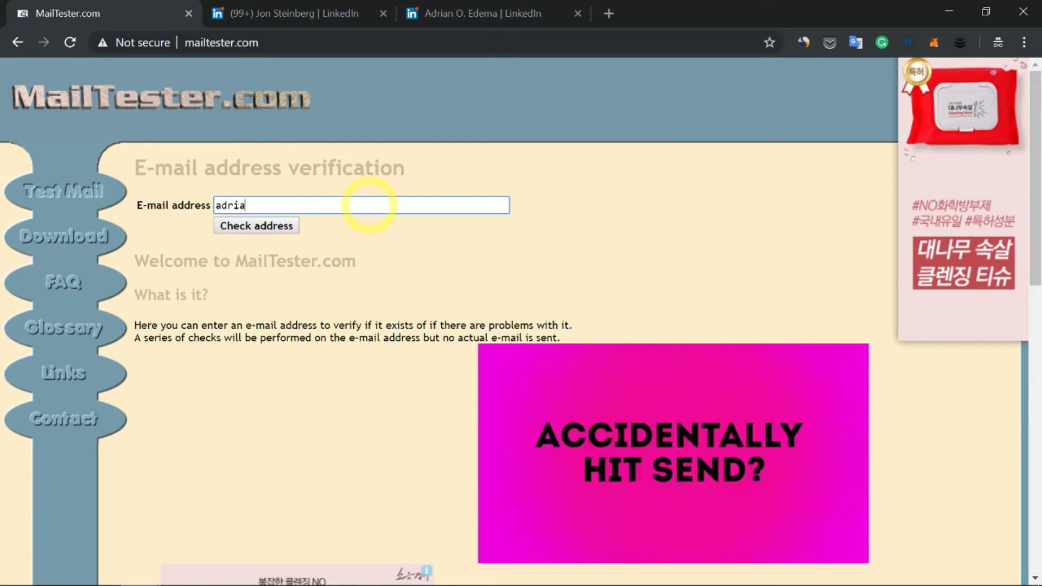
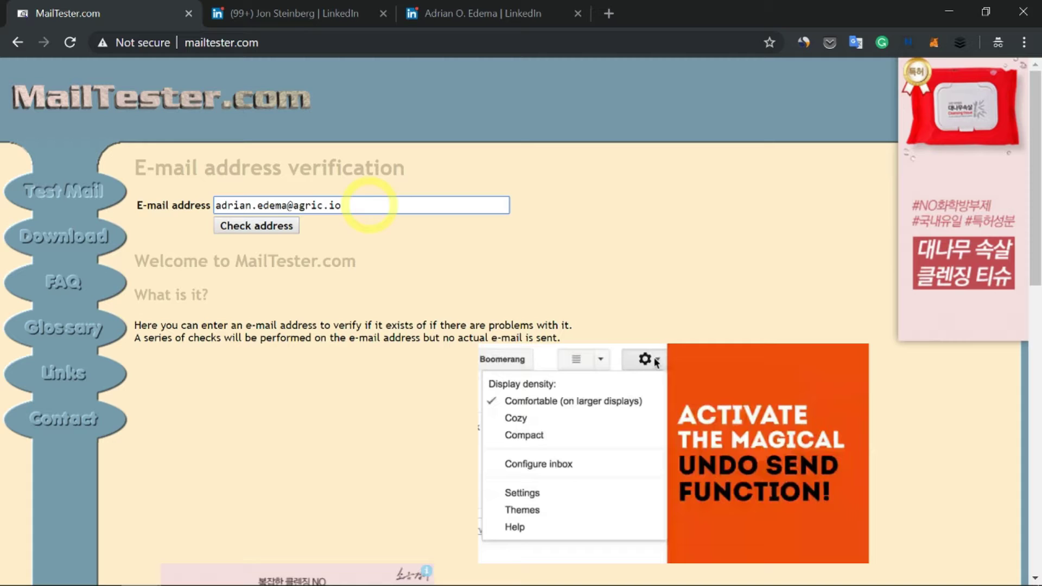
pyautogui.click(275, 227)
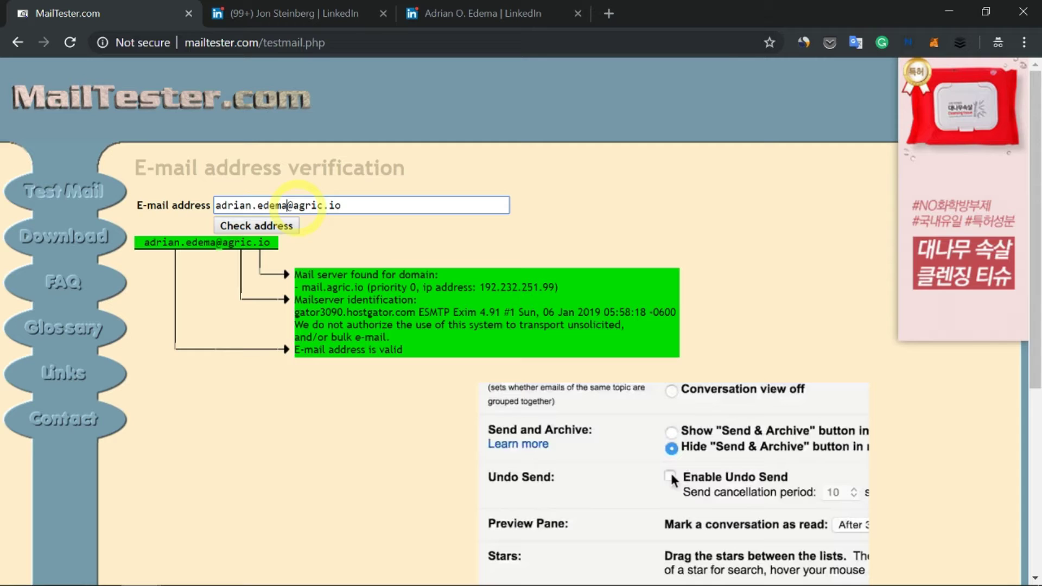
# Shorten the address to the first-name-only variant at agric.io and verify it.
pyautogui.press('BackSpace')
pyautogui.press('BackSpace')
pyautogui.press('BackSpace')
pyautogui.press('BackSpace')
pyautogui.press('BackSpace')
pyautogui.press('BackSpace')
pyautogui.press('BackSpace')
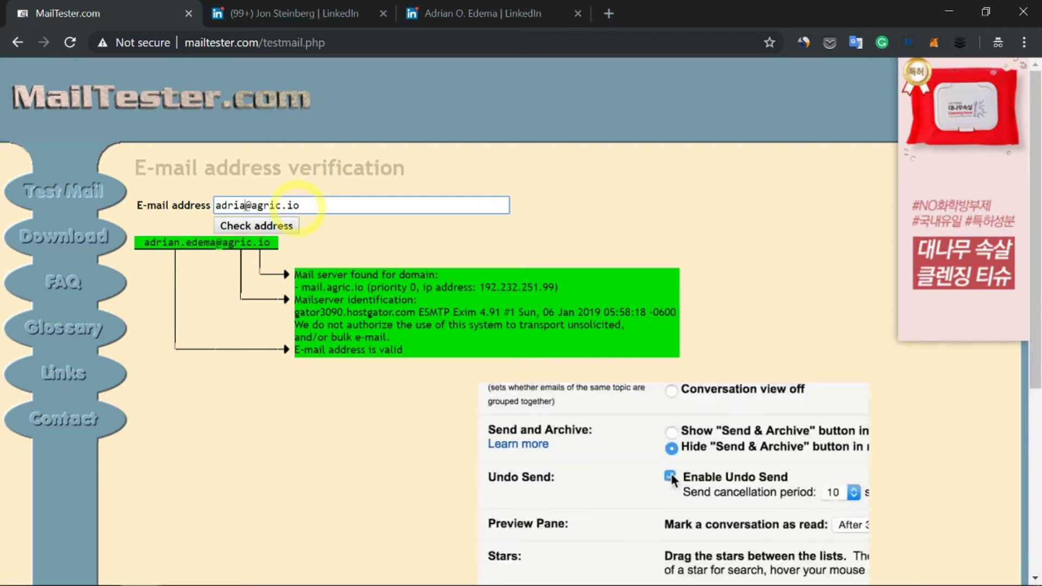
pyautogui.write('n')
pyautogui.press('Return')
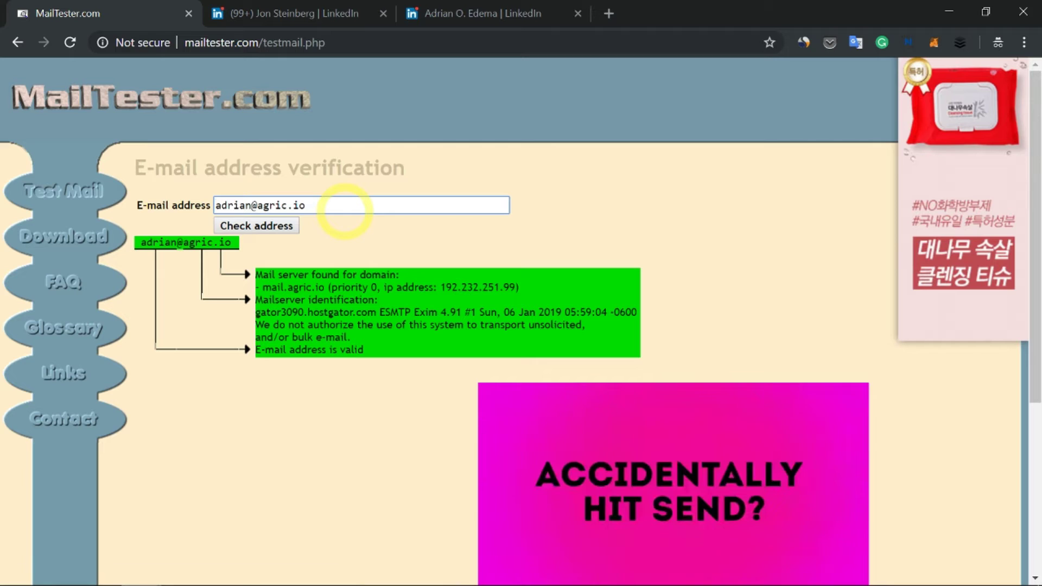
# Verify a made-up gibberish address at agric.io, then delete the junk characters again.
pyautogui.click(251, 205)
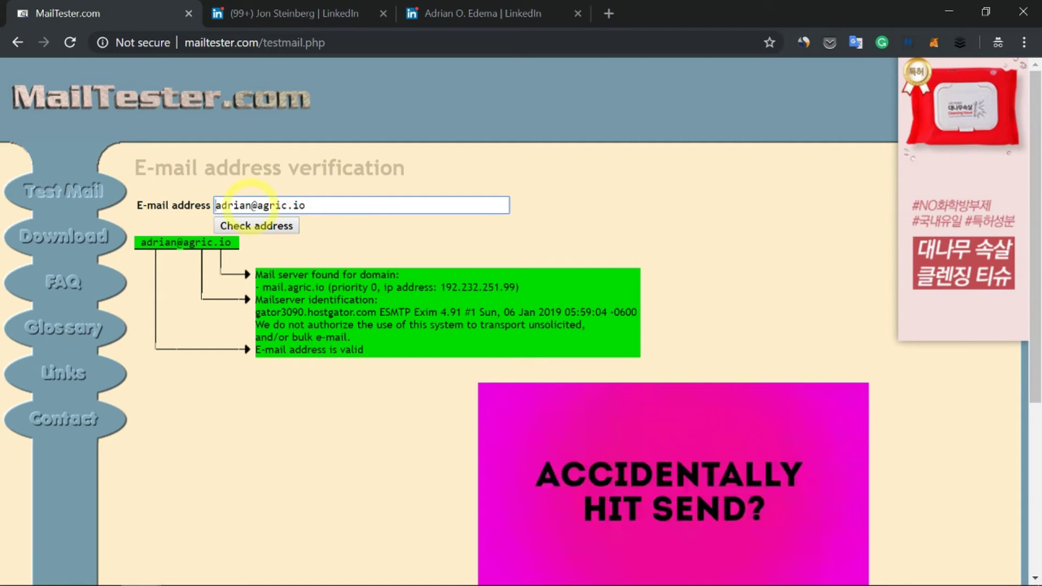
pyautogui.write('rerr reer')
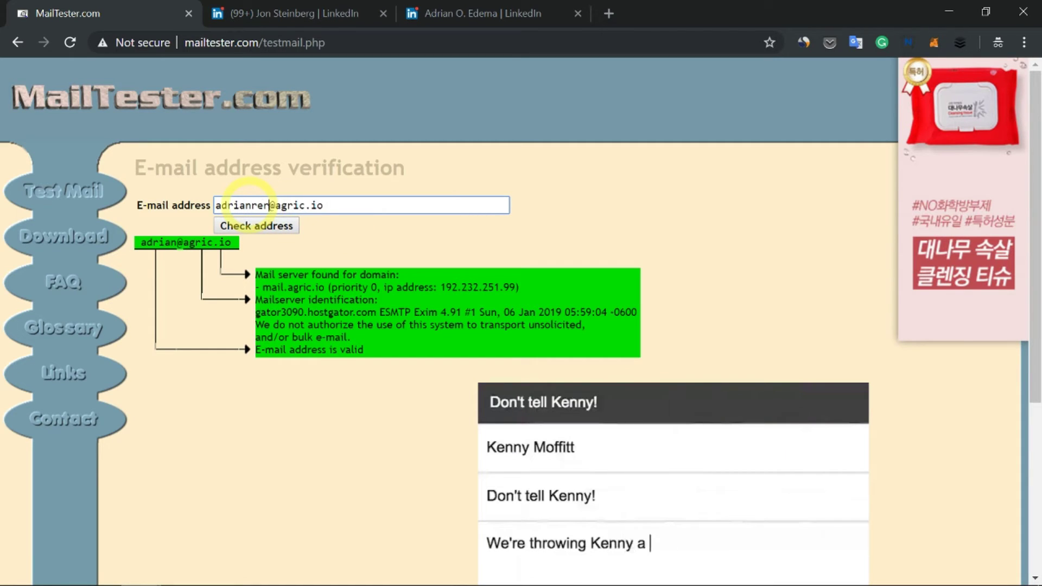
pyautogui.press('BackSpace')
pyautogui.press('BackSpace')
pyautogui.press('BackSpace')
pyautogui.press('BackSpace')
pyautogui.press('BackSpace')
pyautogui.press('BackSpace')
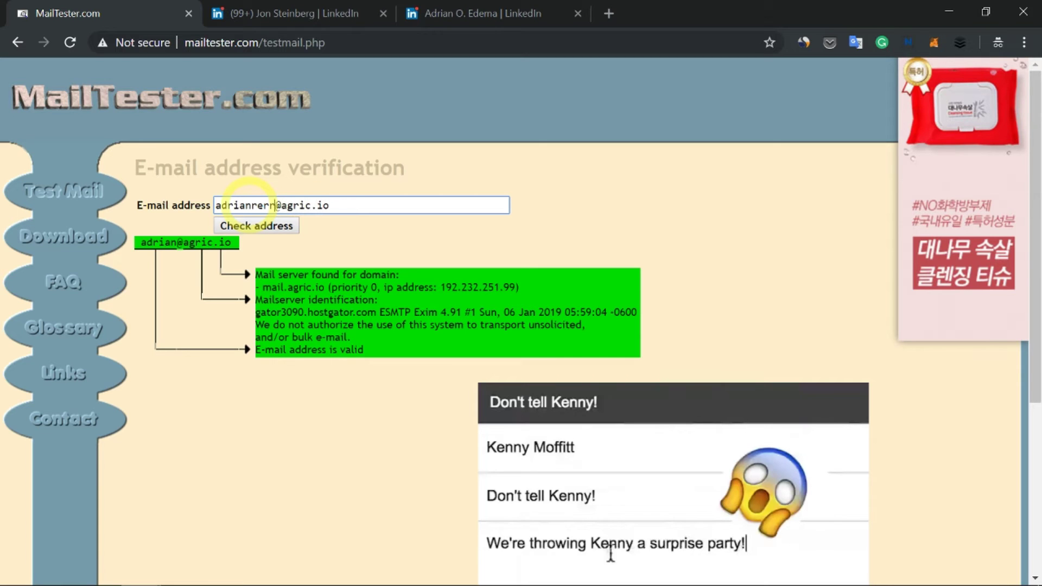
pyautogui.write('rwrwer')
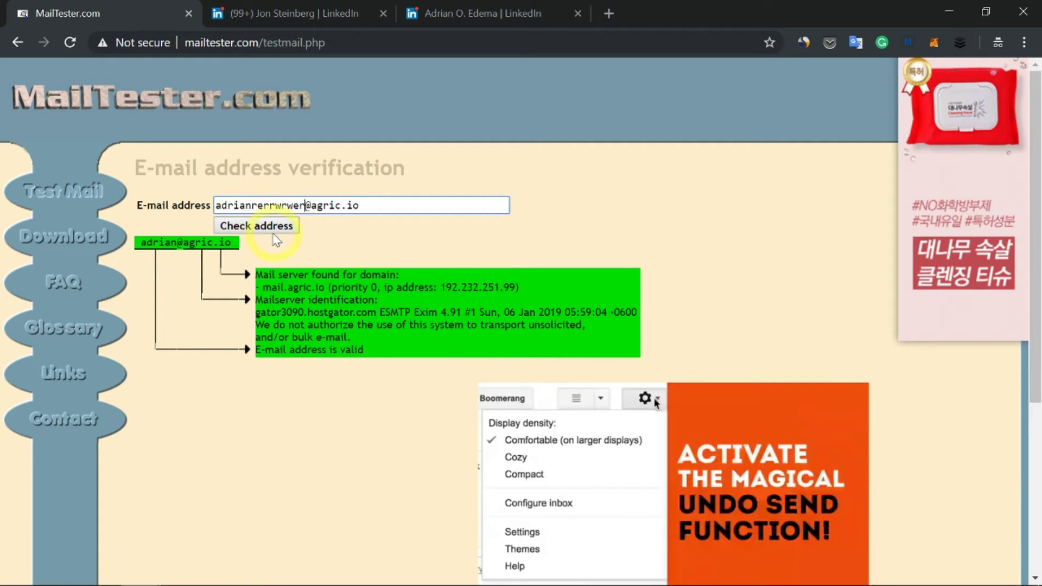
pyautogui.click(274, 228)
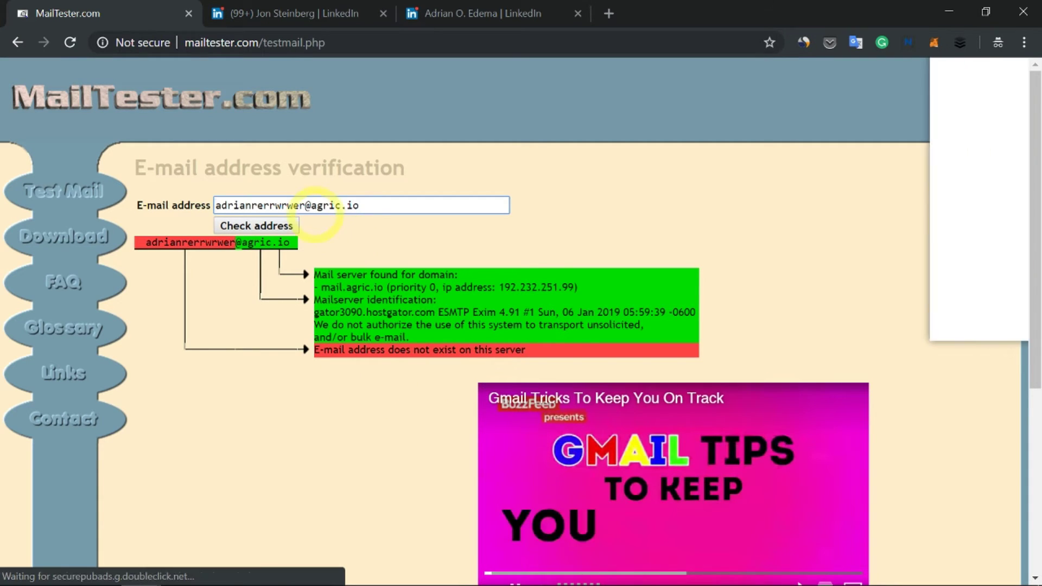
pyautogui.moveTo(305, 205); pyautogui.dragTo(300, 205)
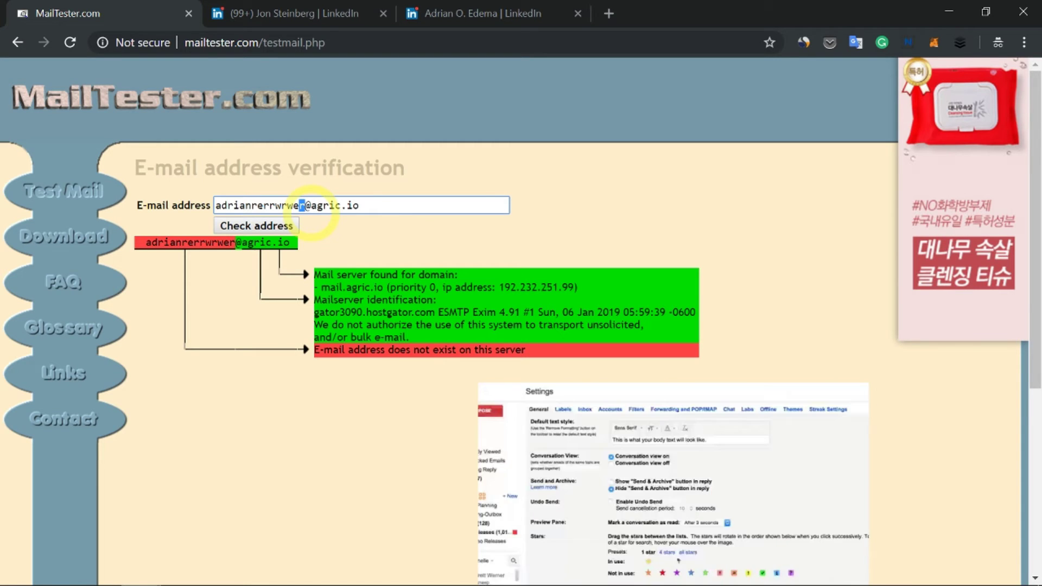
pyautogui.press('BackSpace')
pyautogui.press('BackSpace')
pyautogui.press('BackSpace')
pyautogui.press('BackSpace')
pyautogui.press('BackSpace')
pyautogui.press('BackSpace')
pyautogui.press('BackSpace')
pyautogui.press('BackSpace')
pyautogui.press('BackSpace')
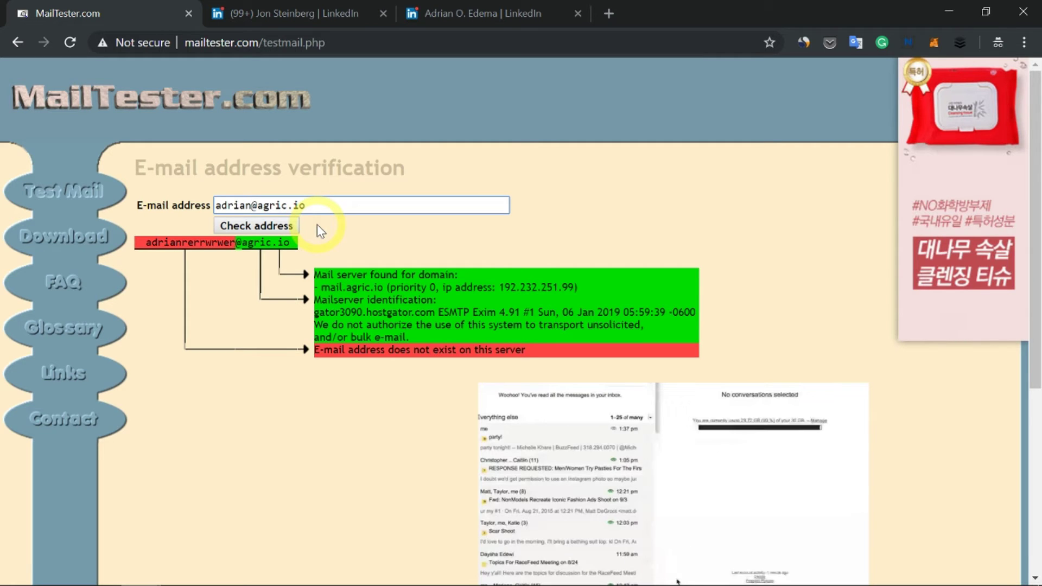
# Copy the contact's full name from their LinkedIn profile and return to MailTester.com.
pyautogui.click(344, 15)
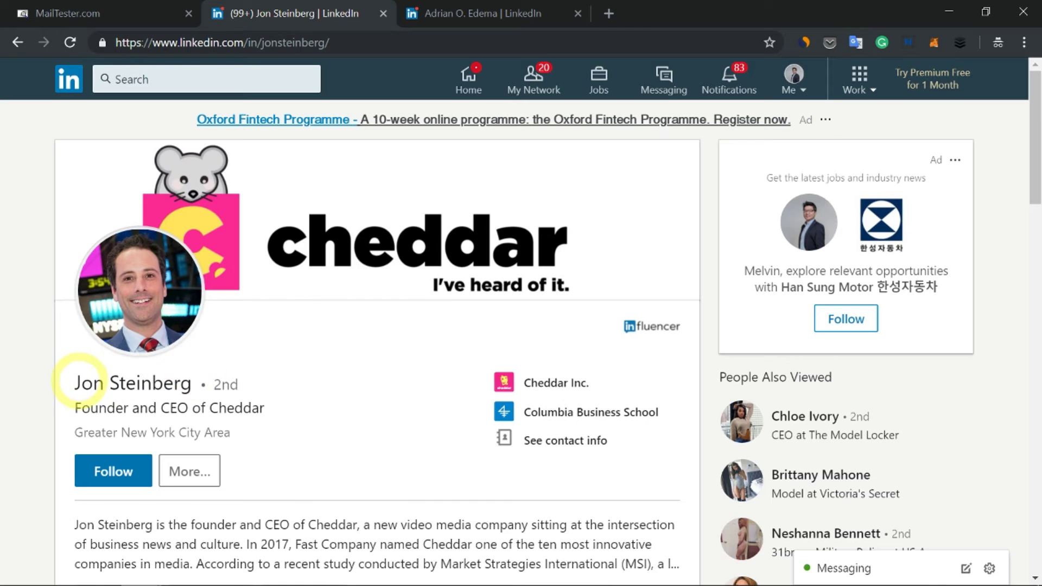
pyautogui.moveTo(197, 384); pyautogui.dragTo(101, 379)
pyautogui.rightClick(133, 380)
pyautogui.click(142, 392)
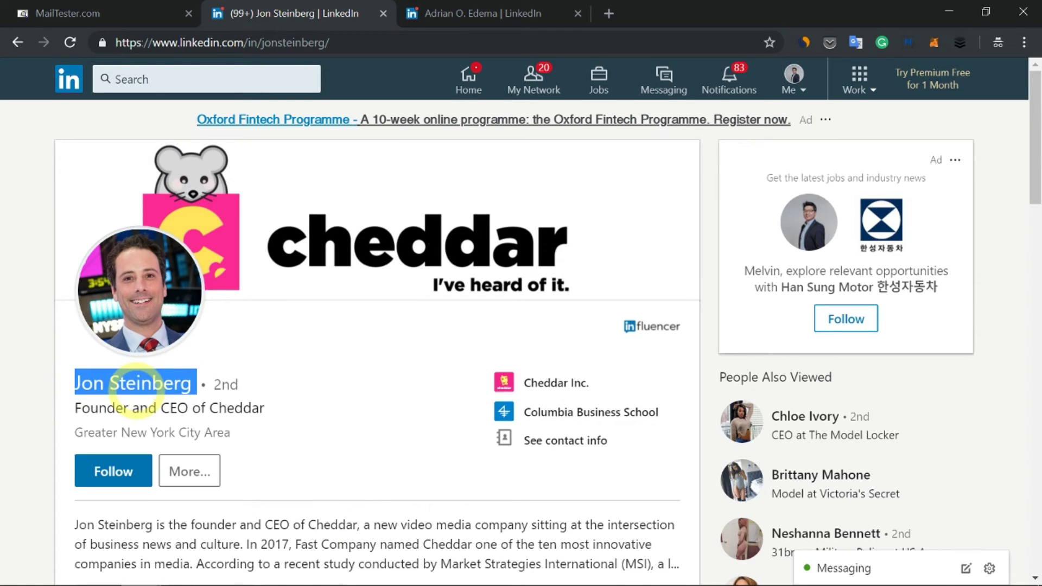
pyautogui.click(173, 16)
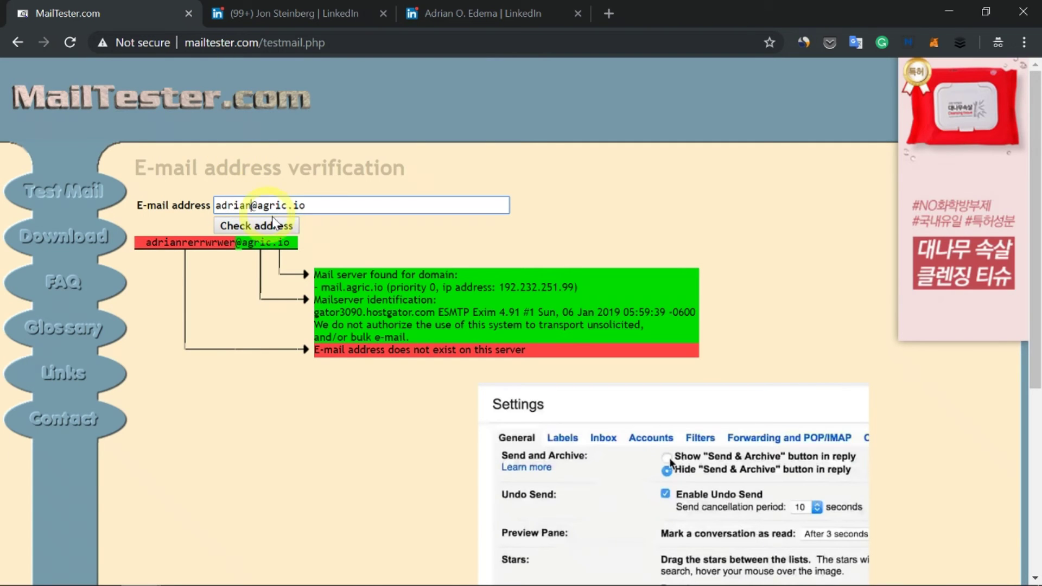
# Turn the pasted name into a firstname.lastname address at cheddar.com and verify it.
pyautogui.tripleClick(293, 204)
pyautogui.hotkey('ctrl', 'v')
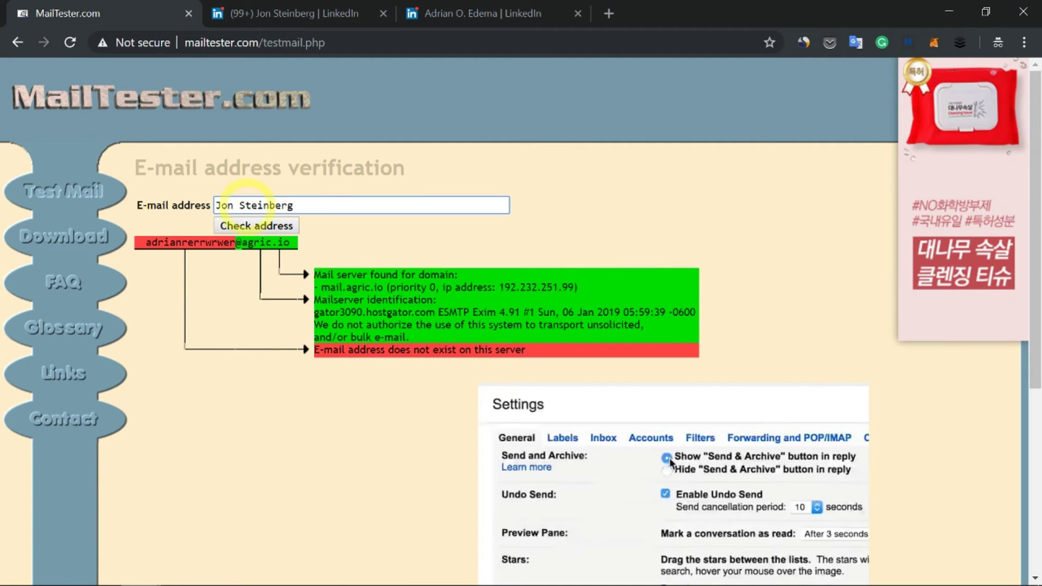
pyautogui.press('BackSpace')
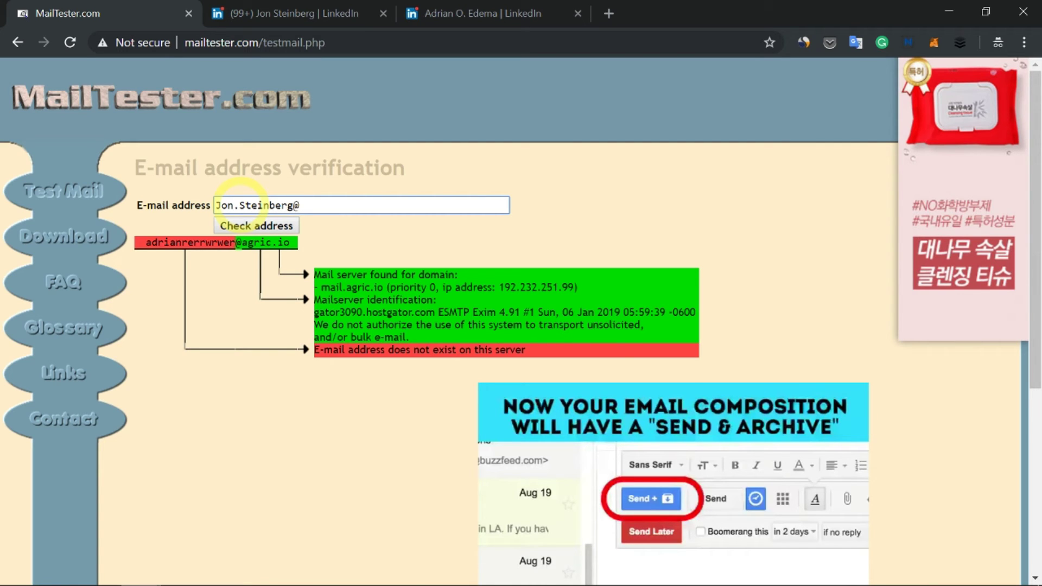
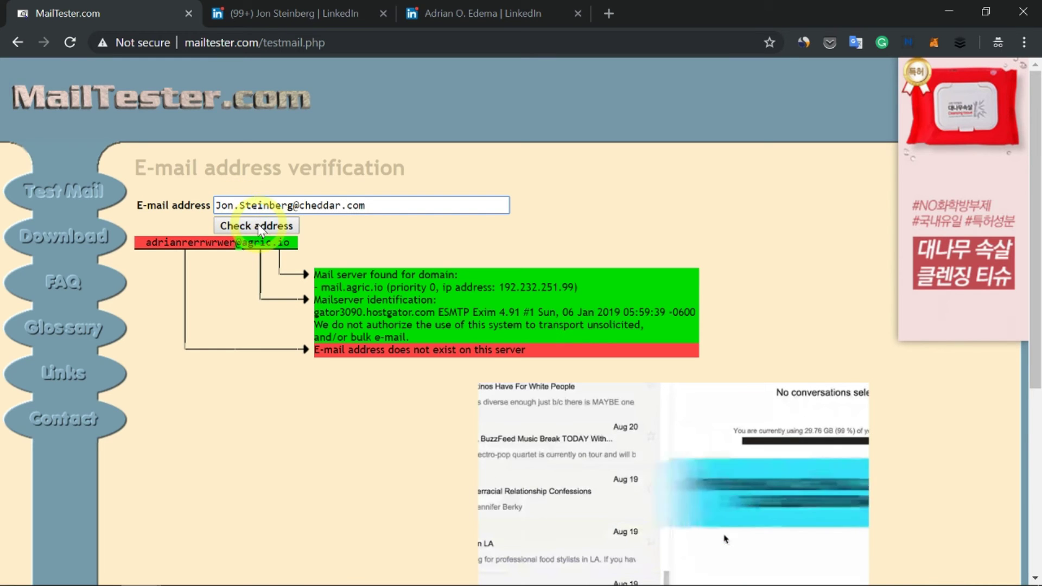
pyautogui.click(288, 226)
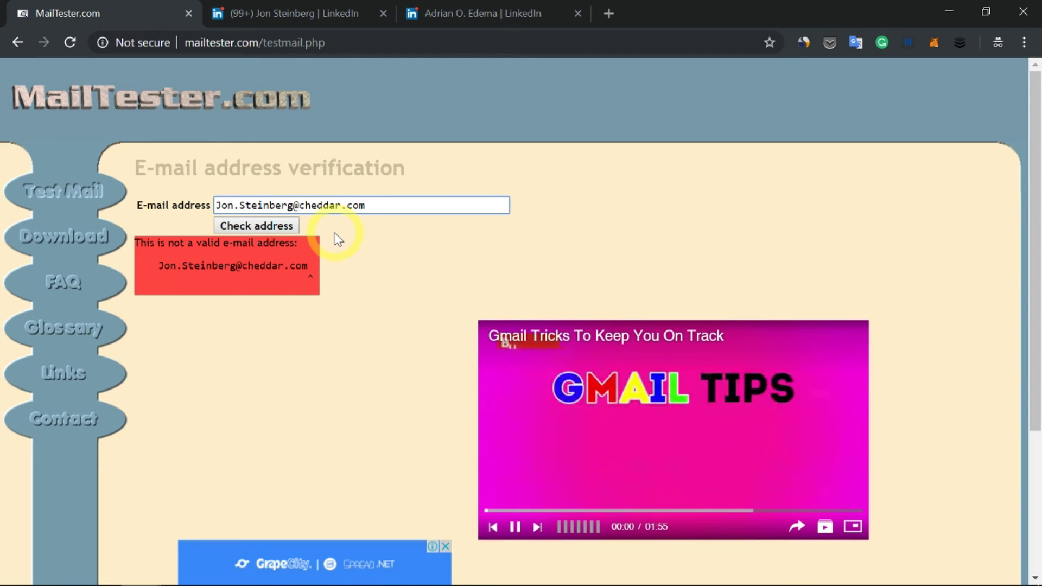
# Trim the address to just the first name at cheddar.com and verify it.
pyautogui.click(294, 206)
pyautogui.press('BackSpace')
pyautogui.press('BackSpace')
pyautogui.press('BackSpace')
pyautogui.press('BackSpace')
pyautogui.press('BackSpace')
pyautogui.press('BackSpace')
pyautogui.press('BackSpace')
pyautogui.press('BackSpace')
pyautogui.press('BackSpace')
pyautogui.press('BackSpace')
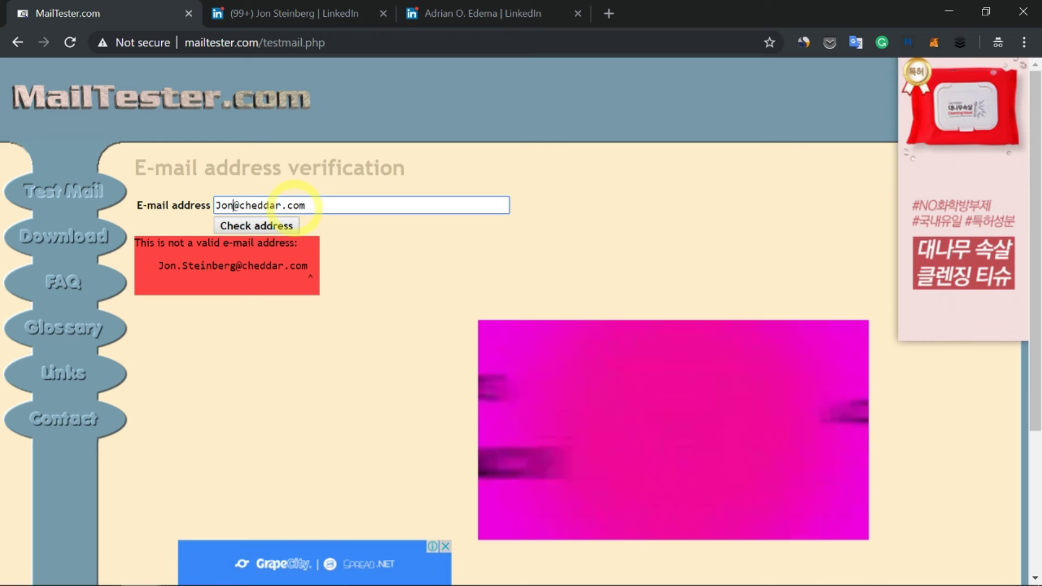
pyautogui.click(289, 224)
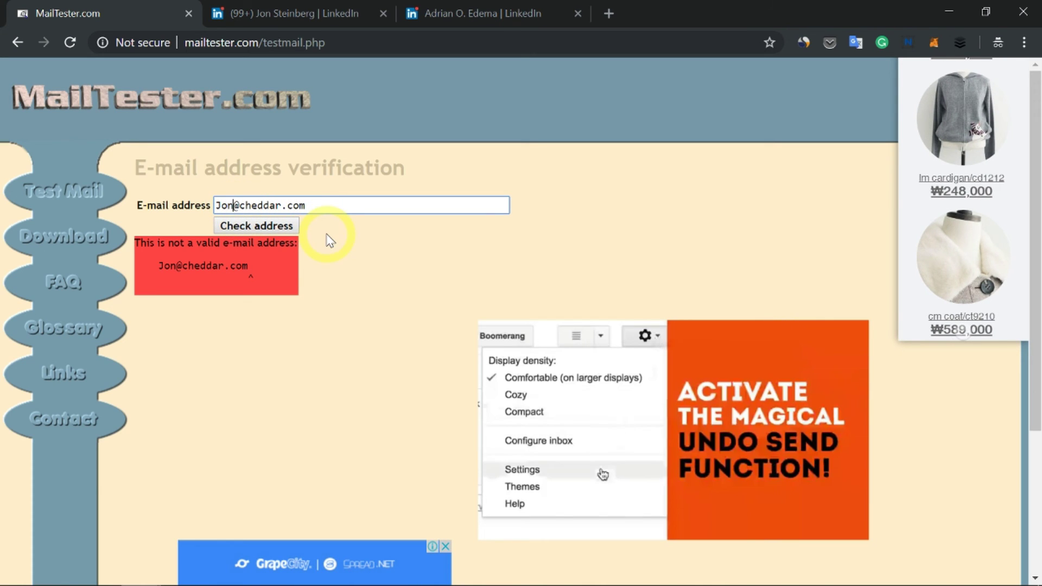
# Verify the initial-dot-surname address at cheddar.com, then the same address without the dot.
pyautogui.press('BackSpace')
pyautogui.press('BackSpace')
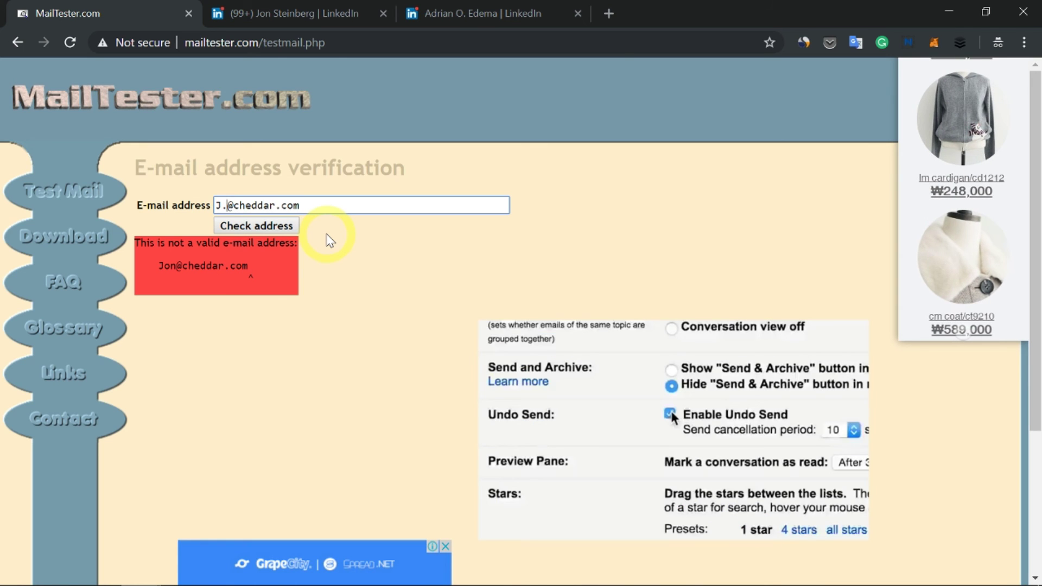
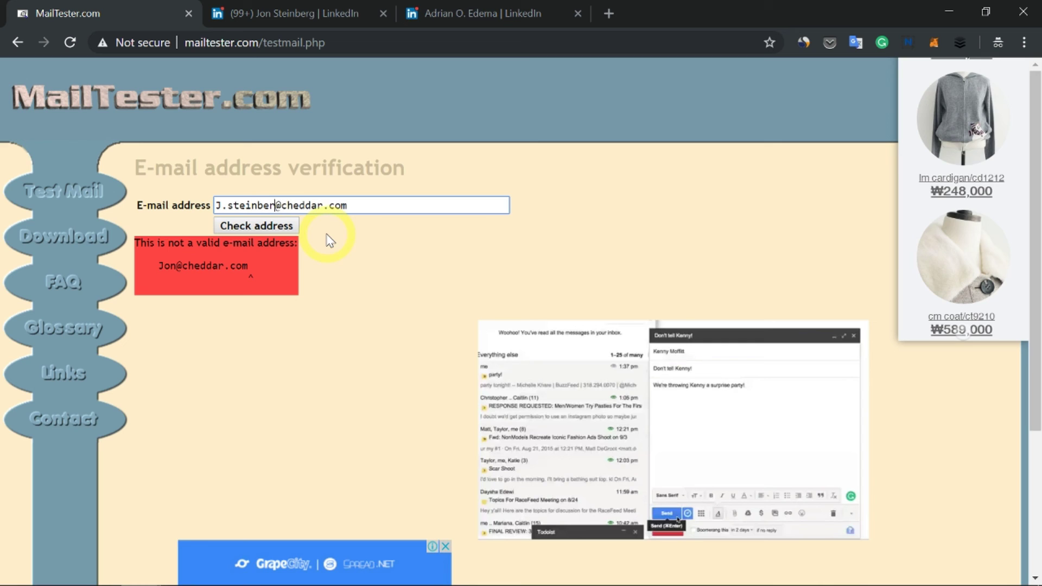
pyautogui.click(281, 233)
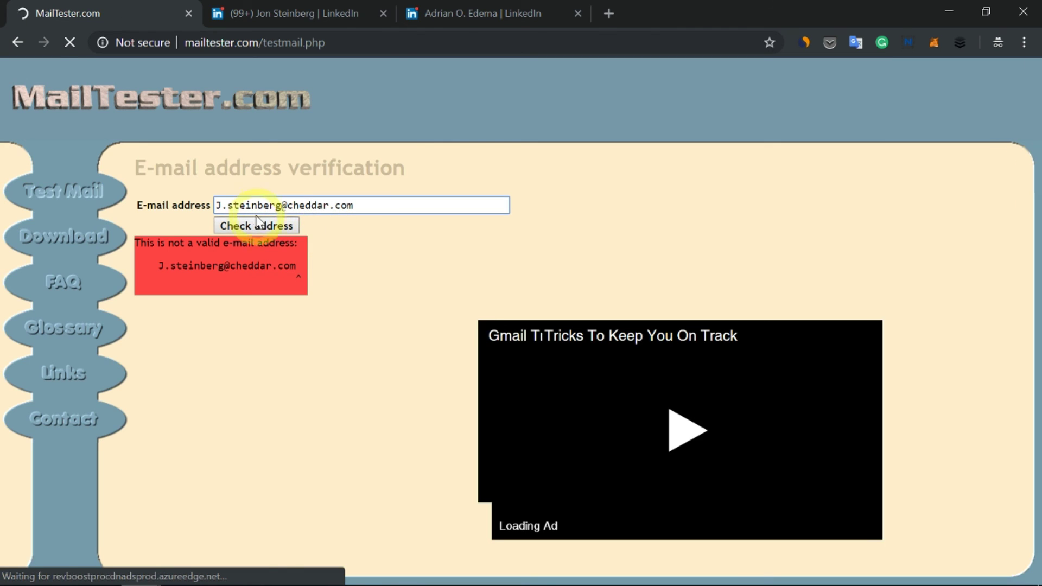
pyautogui.click(226, 206)
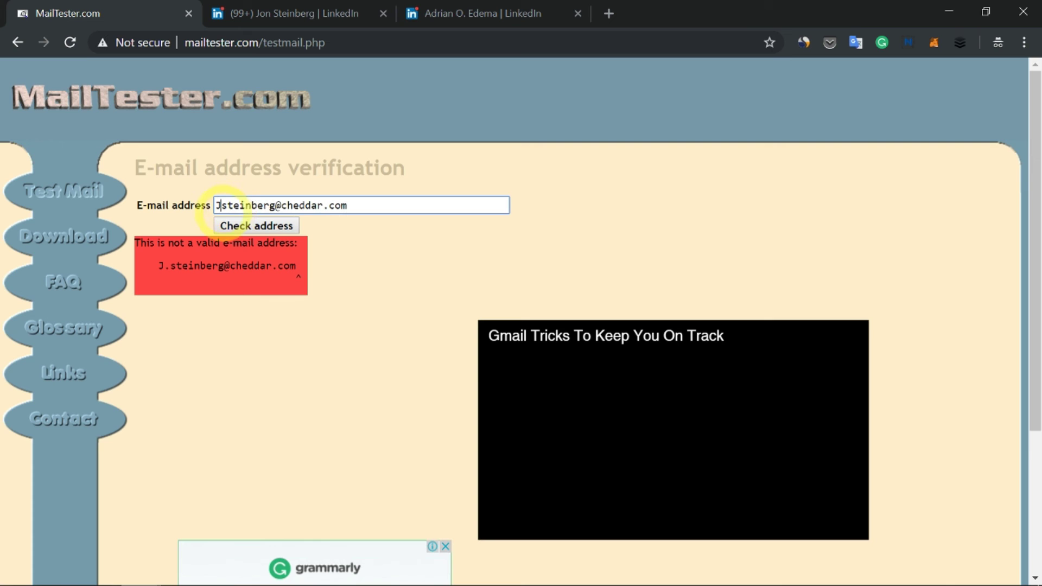
pyautogui.click(253, 225)
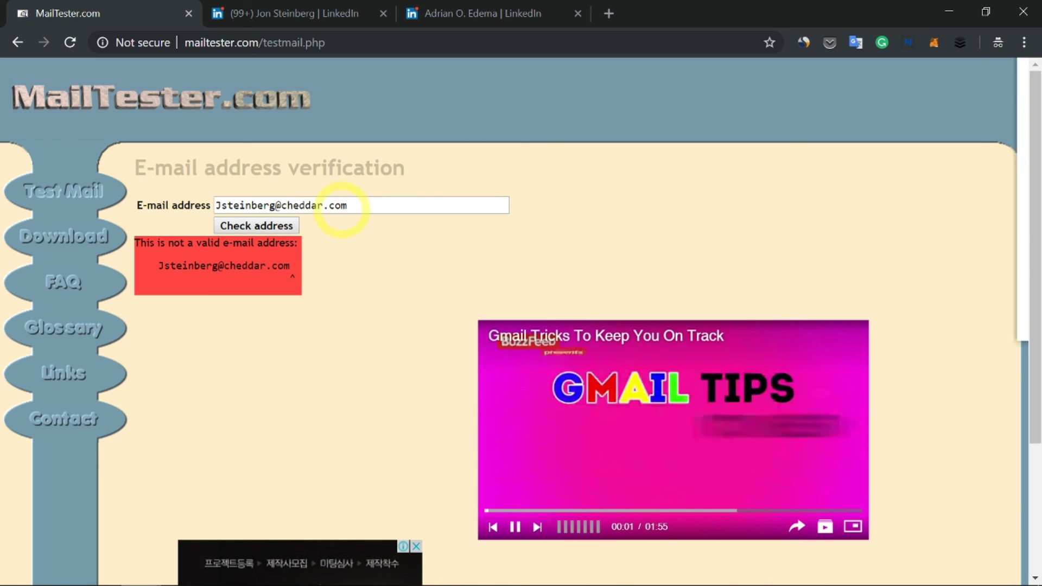
# Select the address's domain part and briefly view the second contact's LinkedIn profile.
pyautogui.doubleClick(335, 205)
pyautogui.moveTo(330, 205); pyautogui.dragTo(275, 205)
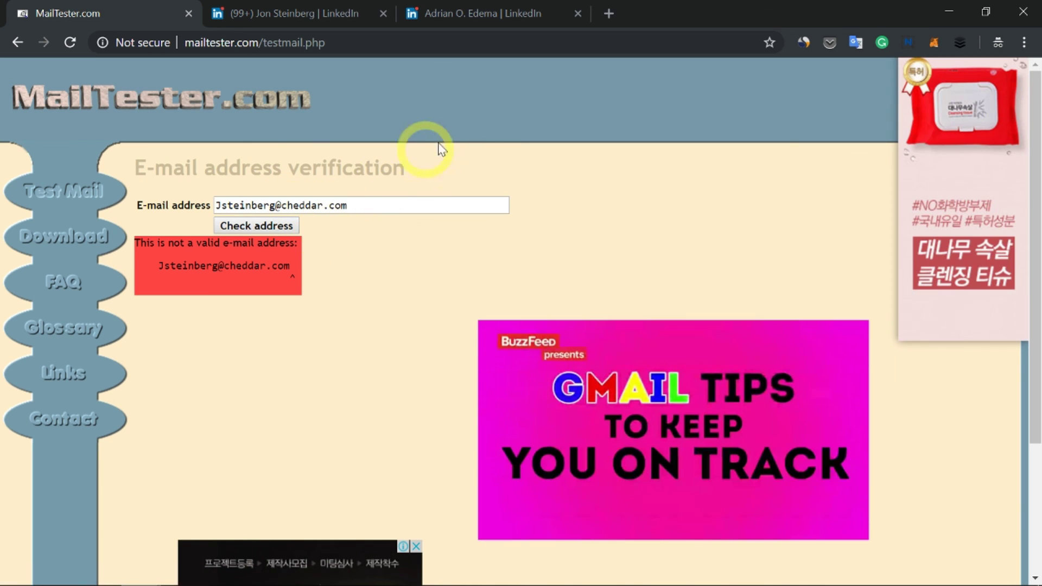
pyautogui.click(488, 17)
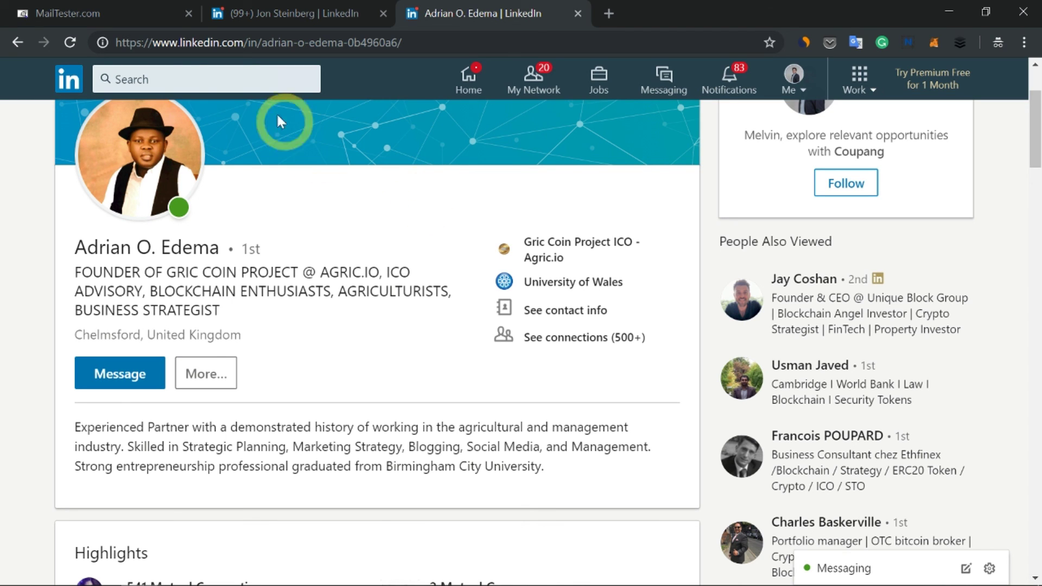
pyautogui.click(147, 17)
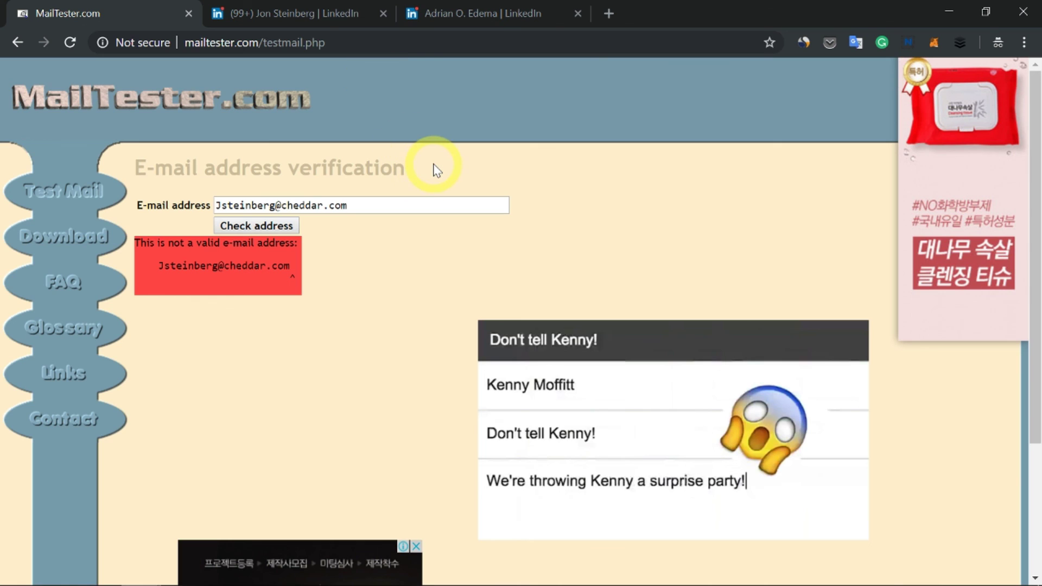